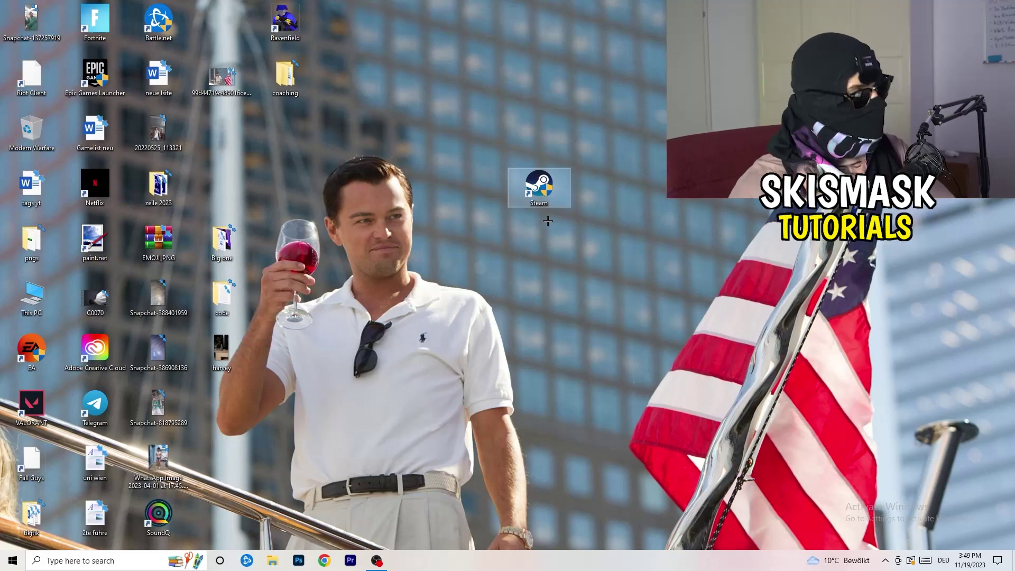
# Step: Open the Steam shortcut's compatibility properties, review the compatibility mode options, and accept the dialog
pyautogui.rightClick(547, 186)
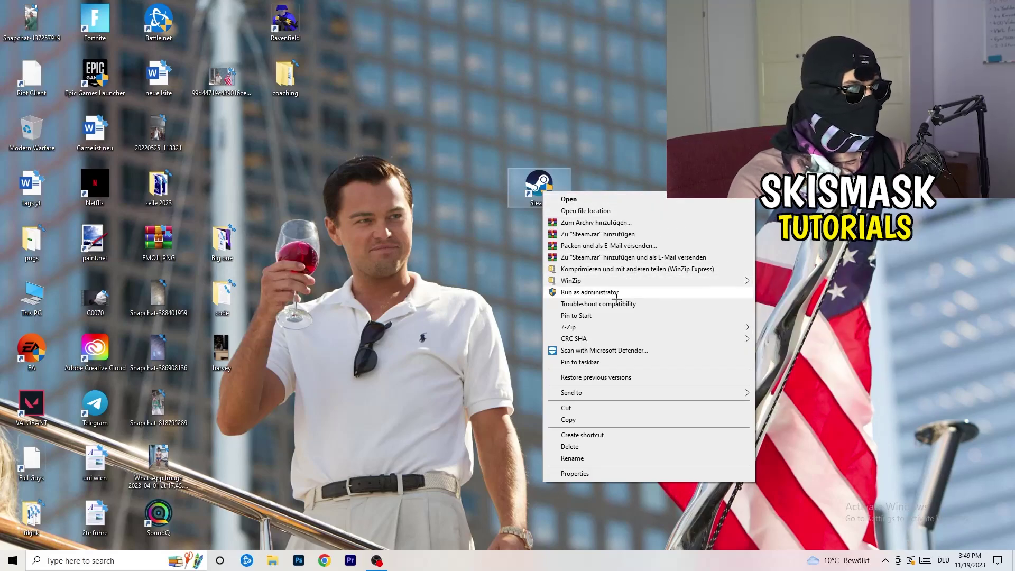
pyautogui.click(588, 476)
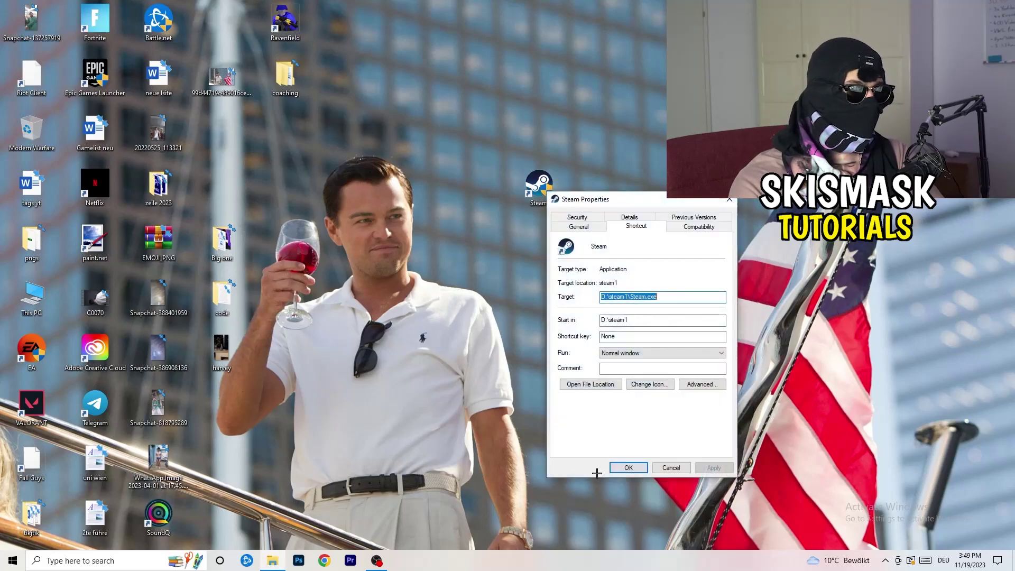
pyautogui.moveTo(637, 199); pyautogui.dragTo(454, 153)
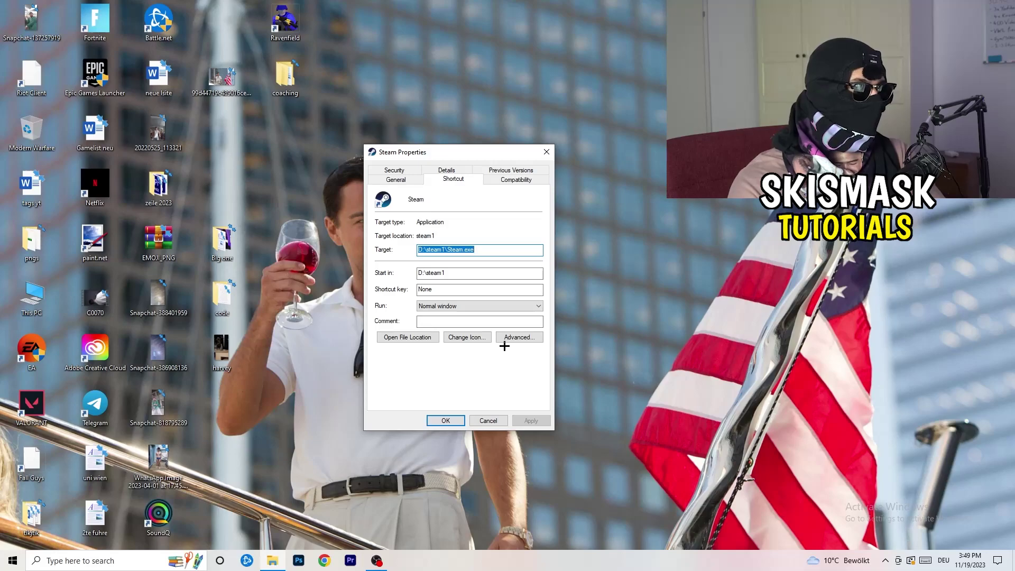
pyautogui.click(520, 182)
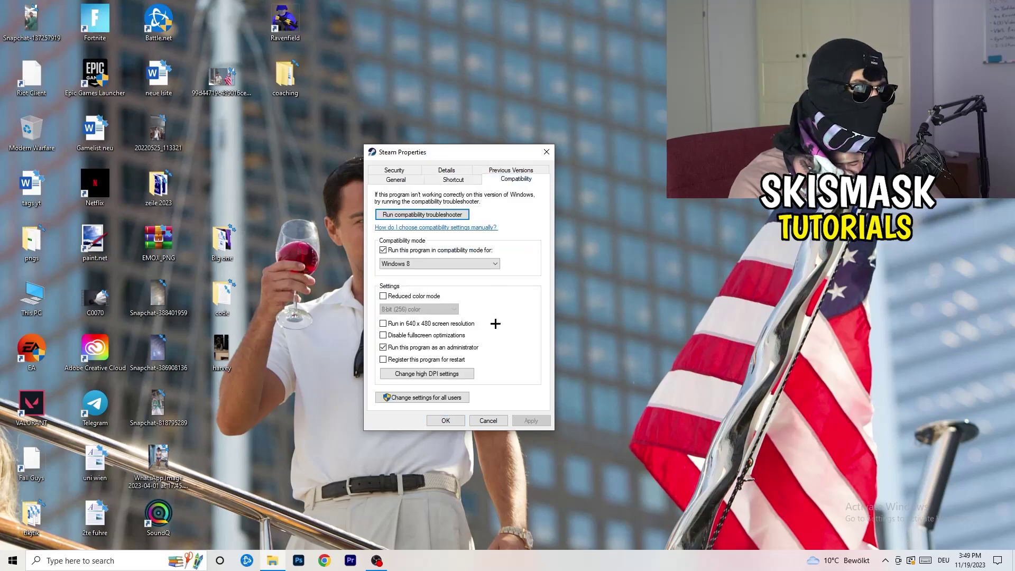
pyautogui.moveTo(467, 155); pyautogui.dragTo(586, 111)
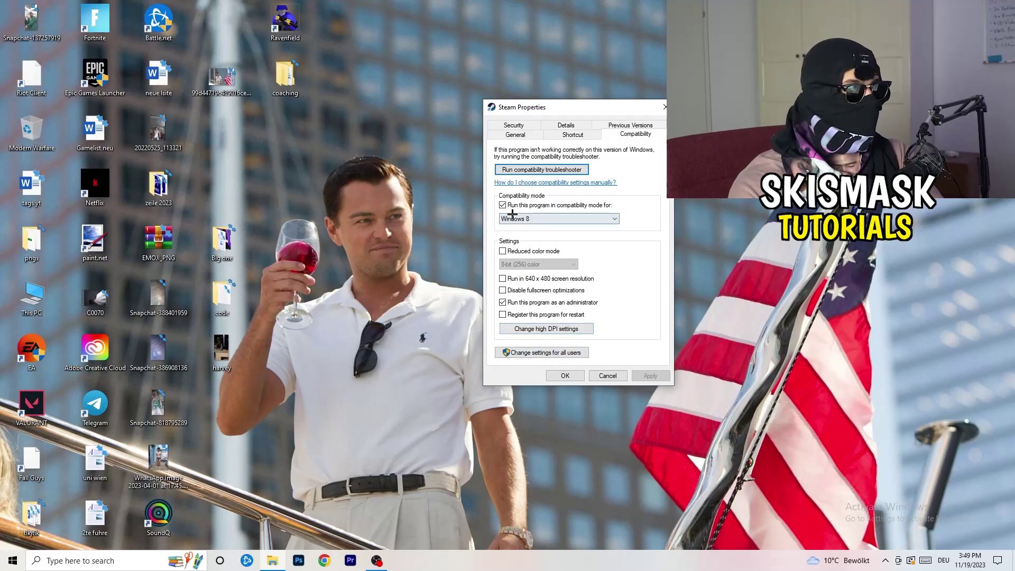
pyautogui.click(615, 218)
pyautogui.click(661, 208)
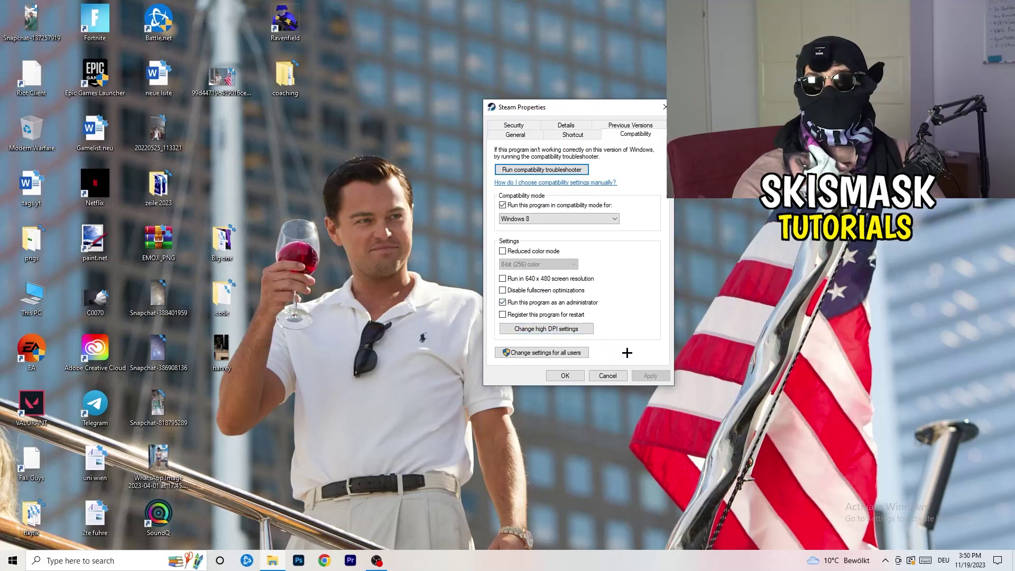
pyautogui.click(571, 375)
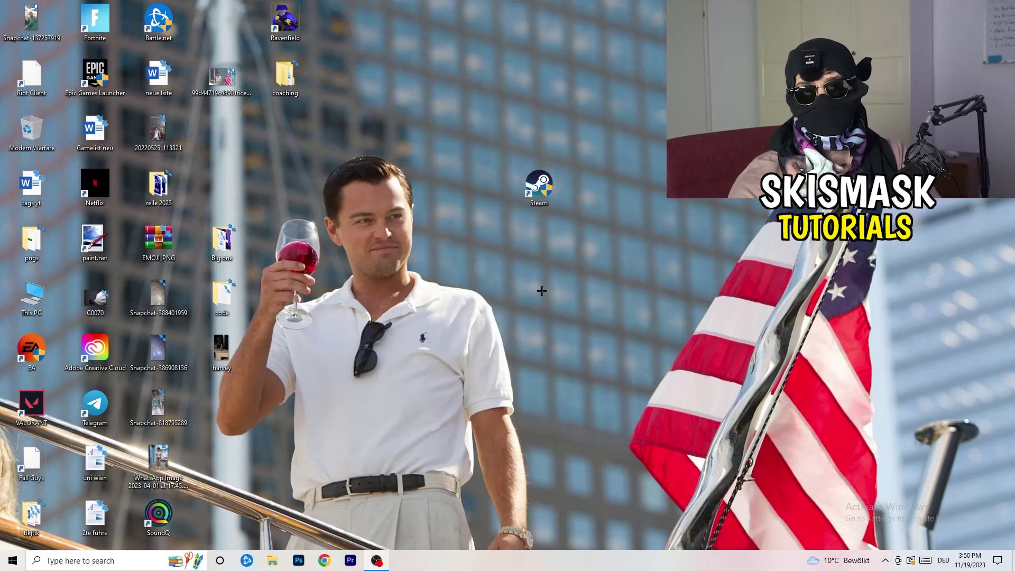
# Step: Move the Steam shortcut closer to the other desktop icons and recheck its compatibility properties
pyautogui.moveTo(541, 186); pyautogui.dragTo(481, 188)
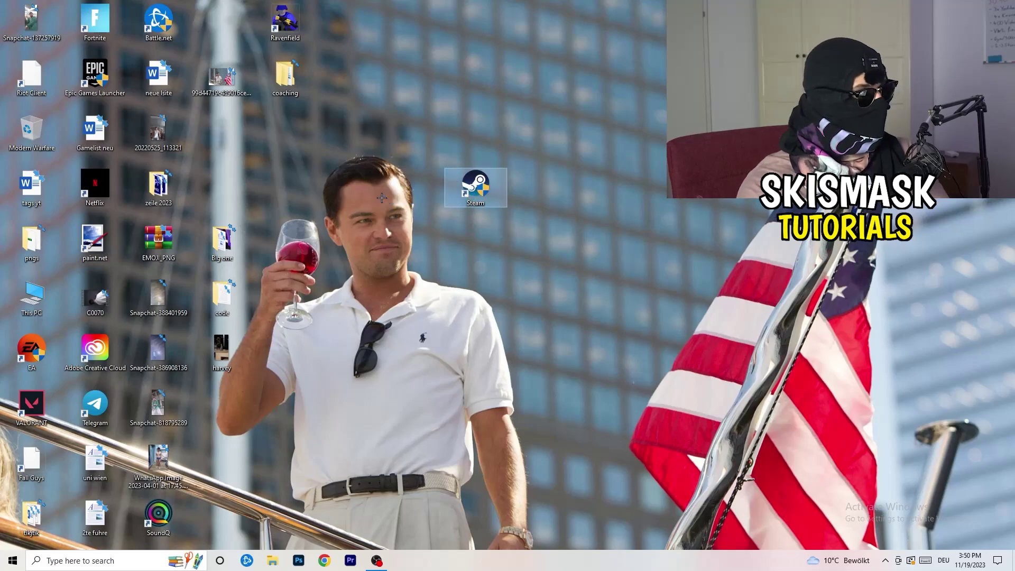
pyautogui.moveTo(480, 188); pyautogui.dragTo(352, 188)
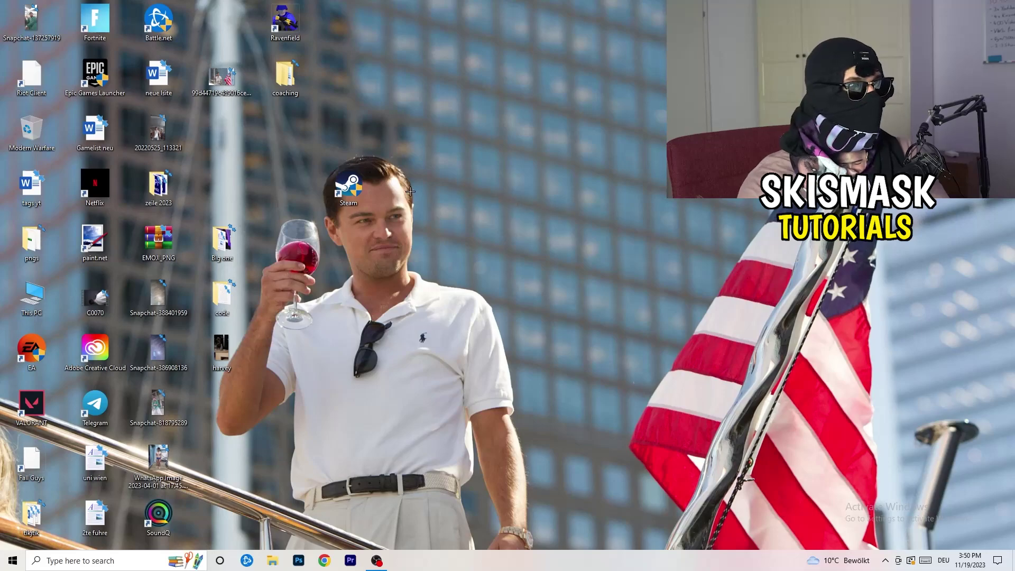
pyautogui.rightClick(350, 197)
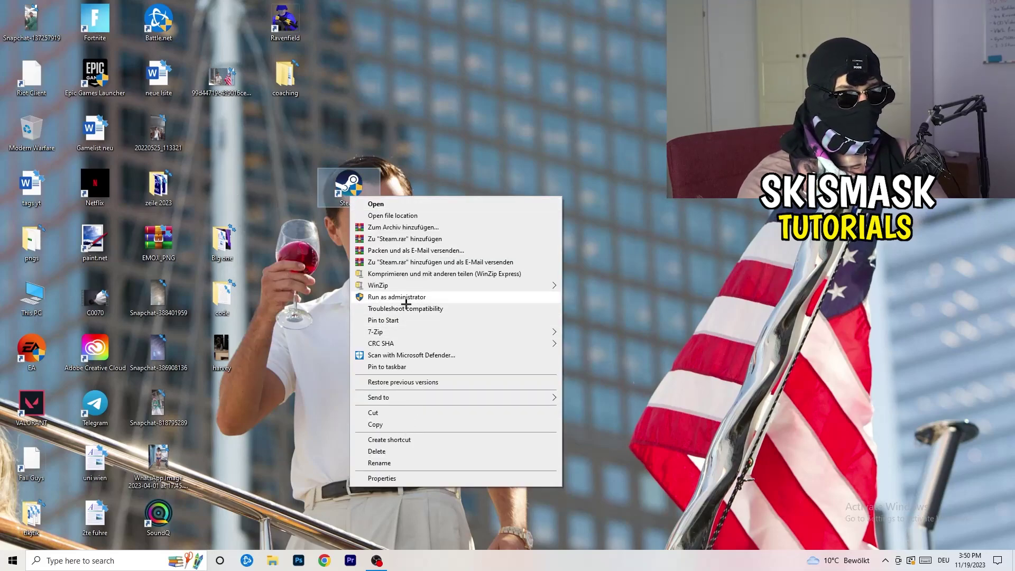
pyautogui.click(382, 478)
pyautogui.click(496, 231)
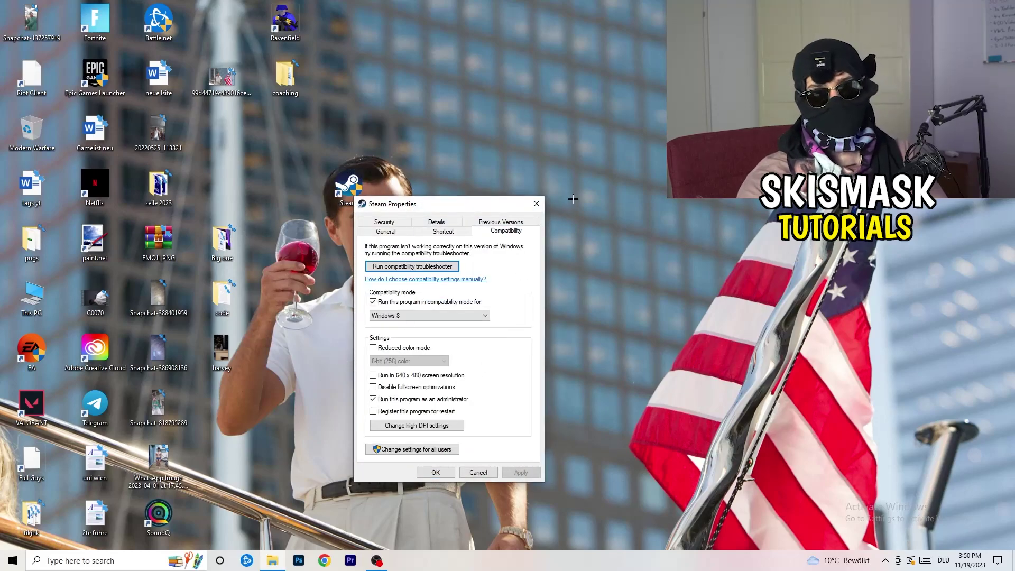
pyautogui.click(536, 204)
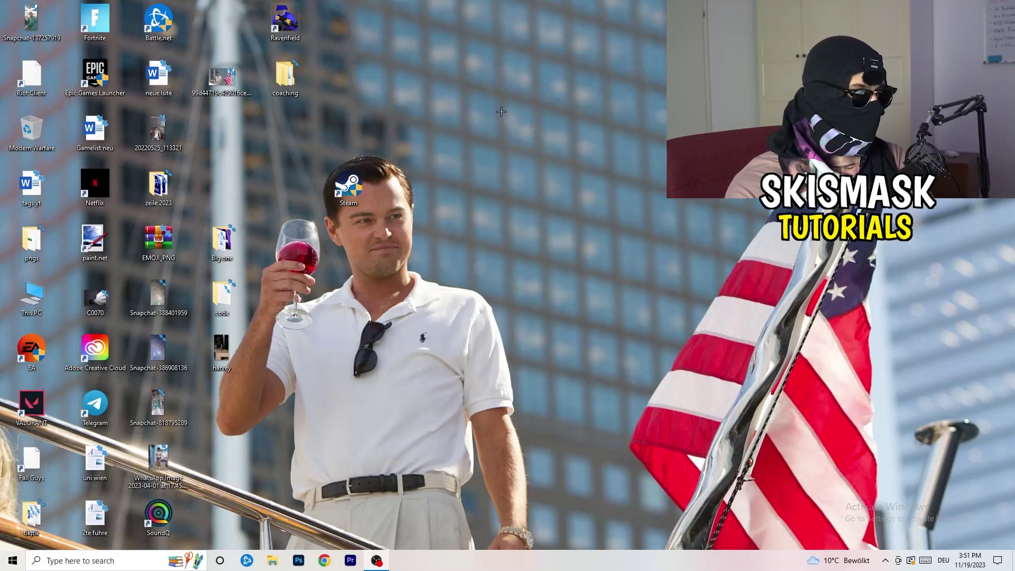
# Step: Open Task Manager and maximize its window
pyautogui.moveTo(513, 567)
pyautogui.mouseDown()
pyautogui.moveTo(551, 549)
pyautogui.moveTo(867, 294)
pyautogui.moveTo(571, 496)
pyautogui.moveTo(516, 539)
pyautogui.moveTo(516, 564)
pyautogui.mouseUp()
pyautogui.rightClick(517, 564)
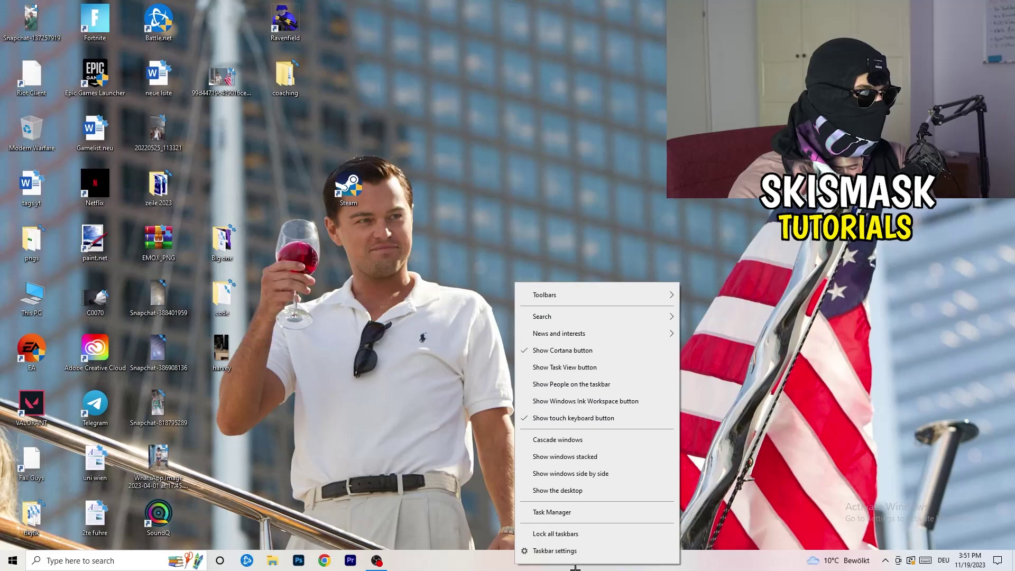
pyautogui.click(565, 512)
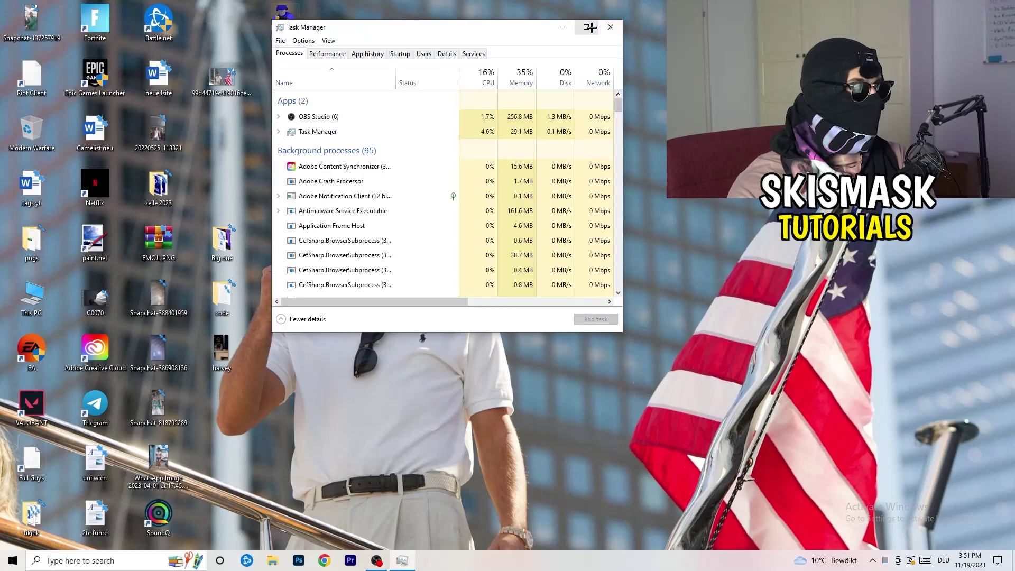
pyautogui.click(586, 24)
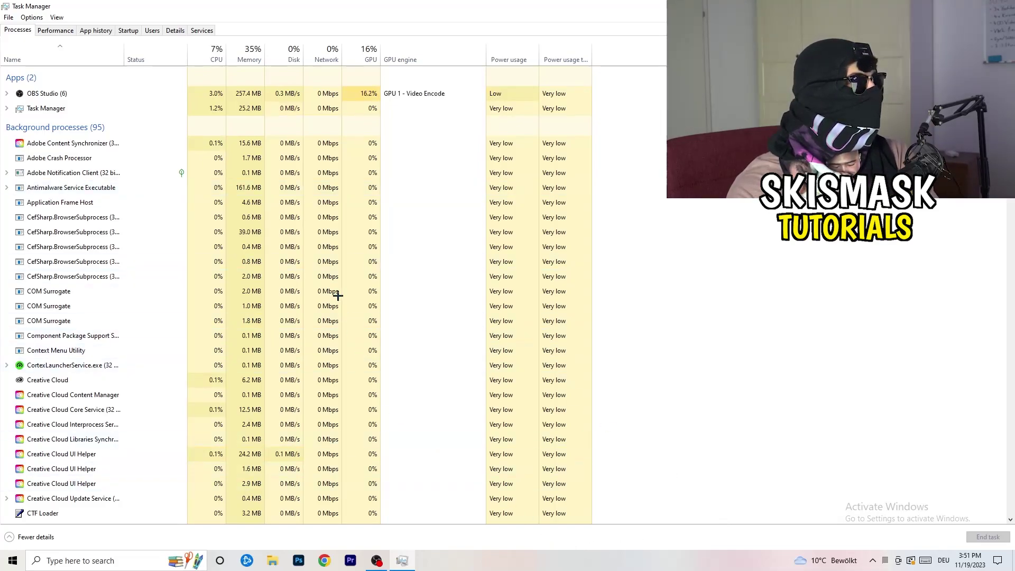
# Step: Show the detailed process list and display the priority options for a Creative Cloud UI Helper process
pyautogui.click(175, 30)
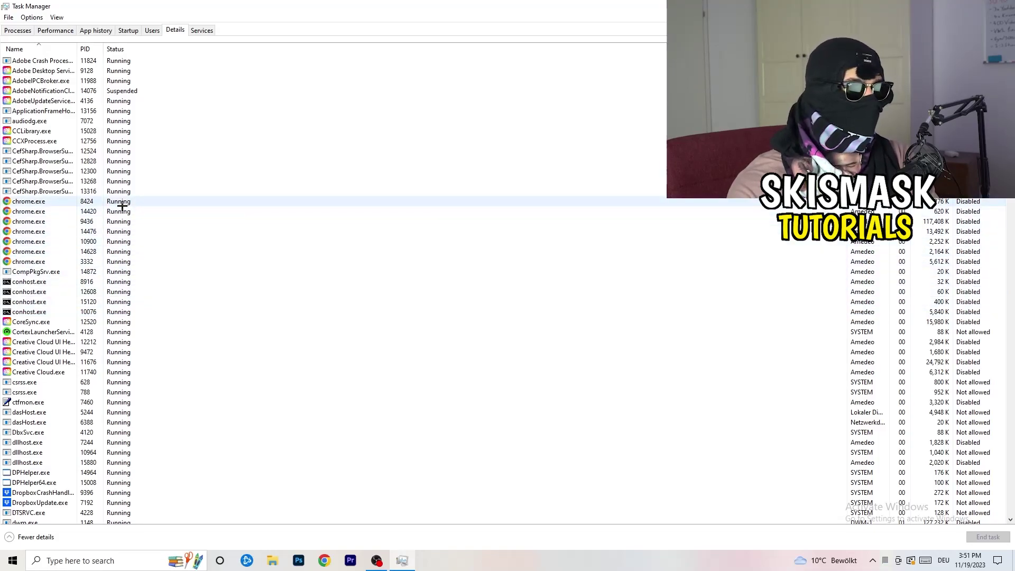
pyautogui.scroll(-3, 159, 238)
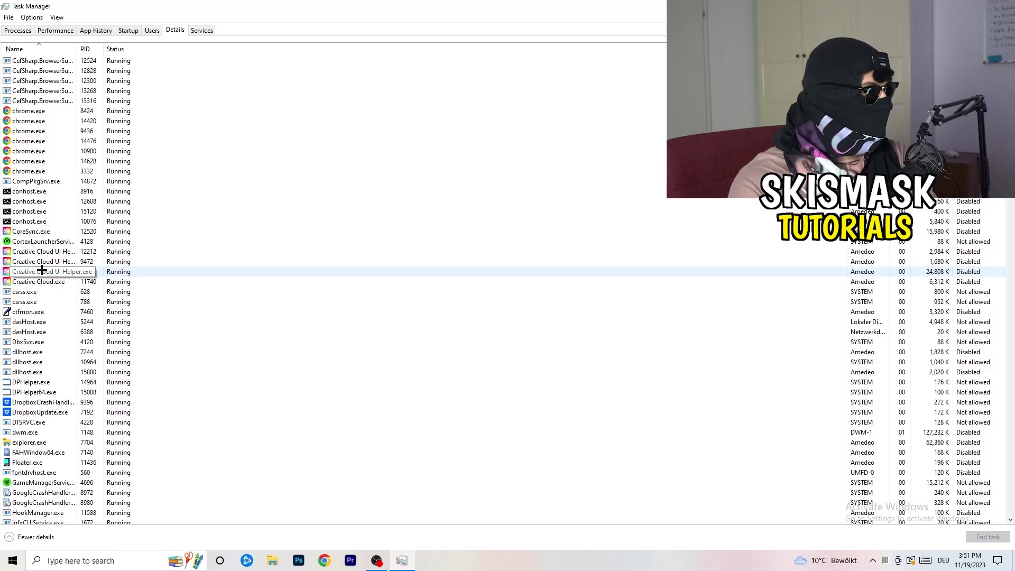
pyautogui.rightClick(42, 270)
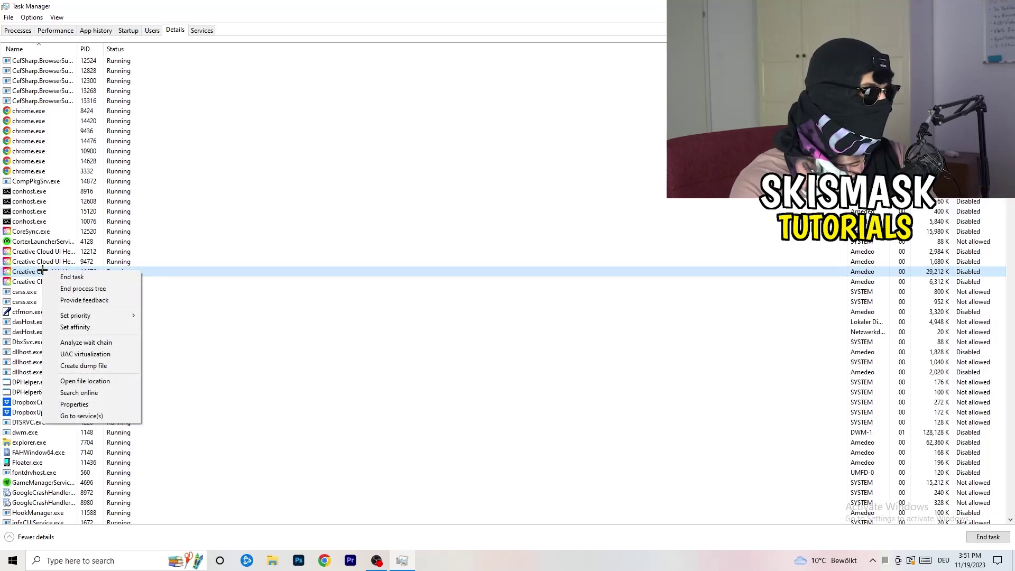
pyautogui.moveTo(93, 318)
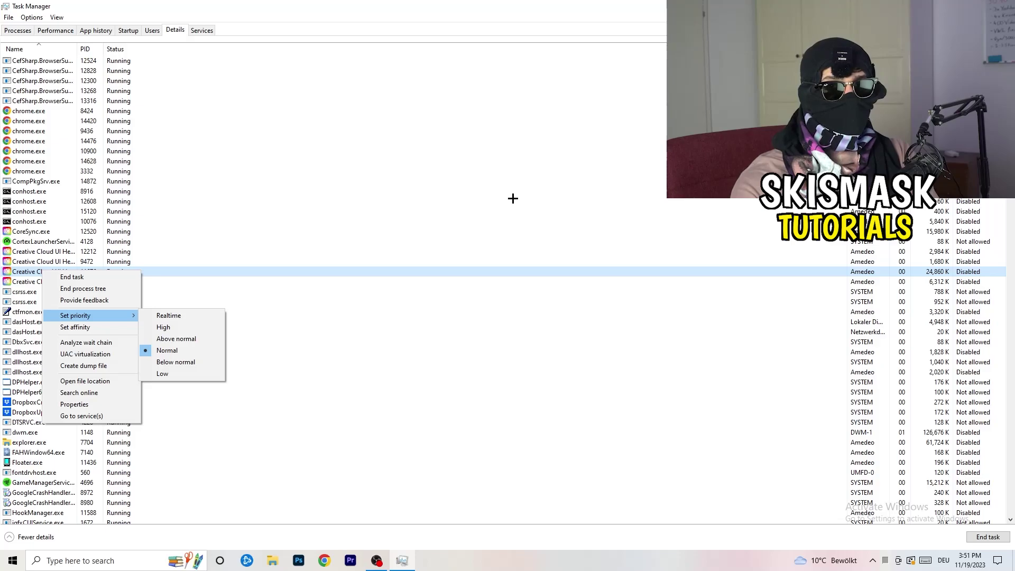
# Step: Review the startup programs and check the actions available for File Association Helper without changing it
pyautogui.click(132, 30)
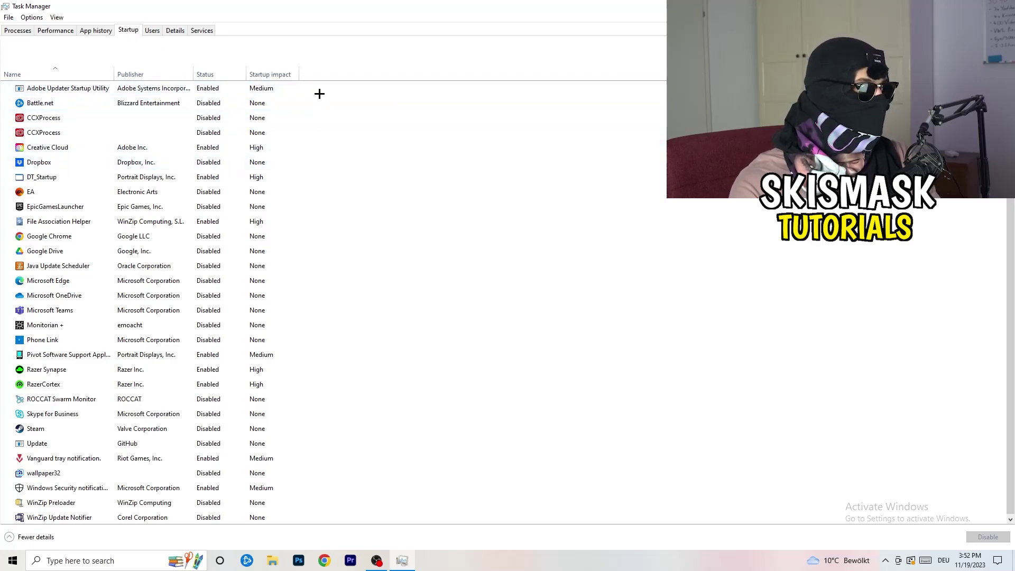
pyautogui.scroll(-1, 294, 469)
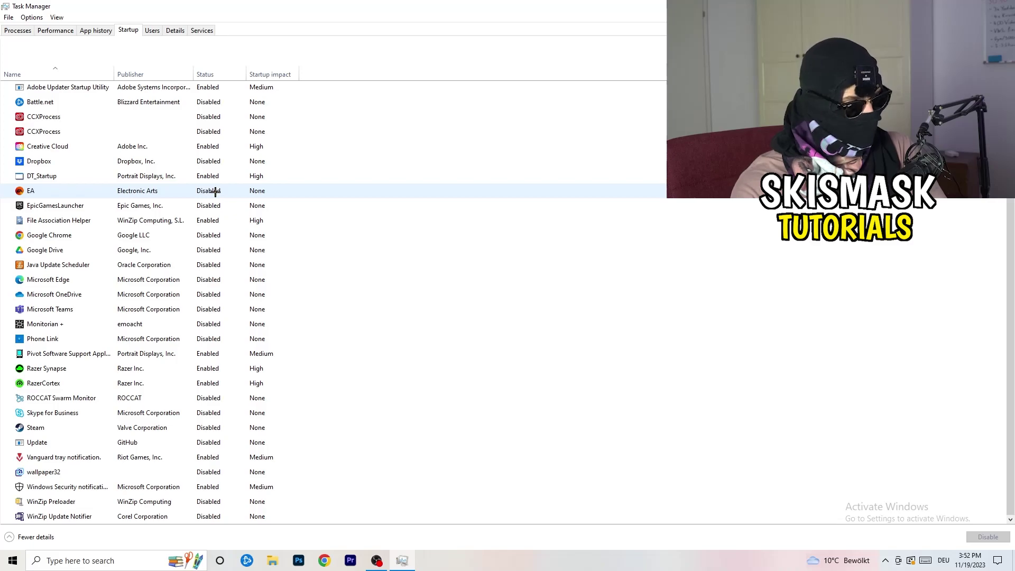
pyautogui.rightClick(212, 221)
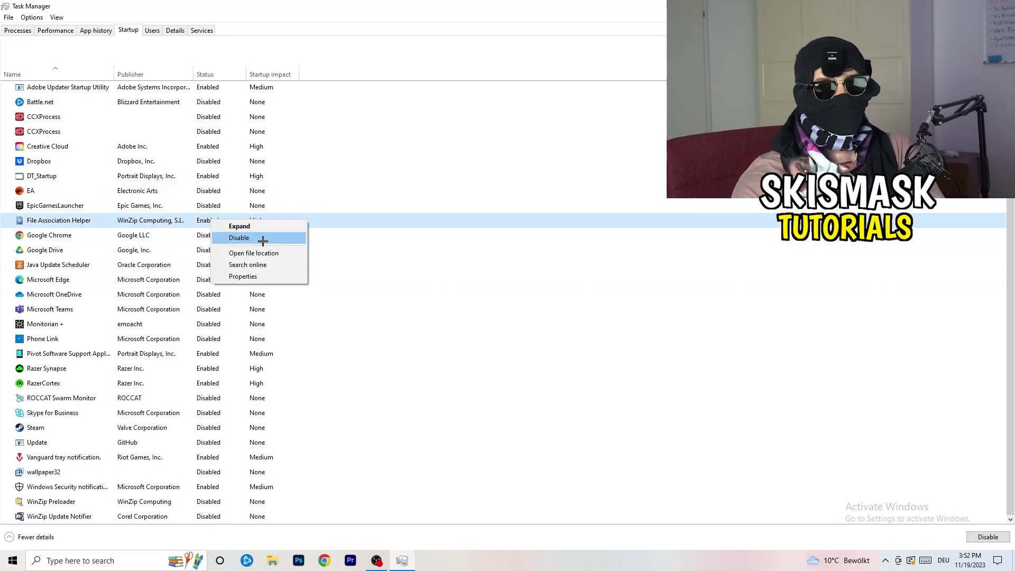
pyautogui.click(415, 78)
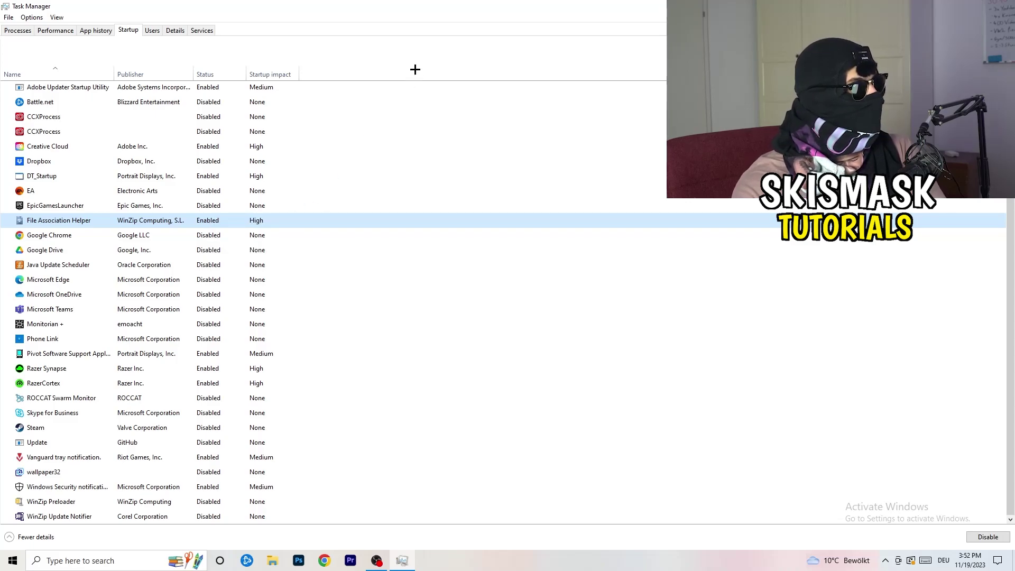
# Step: Sort the running processes by GPU usage, look through them, and show the available actions for the Microsoft Windows Search process
pyautogui.click(25, 30)
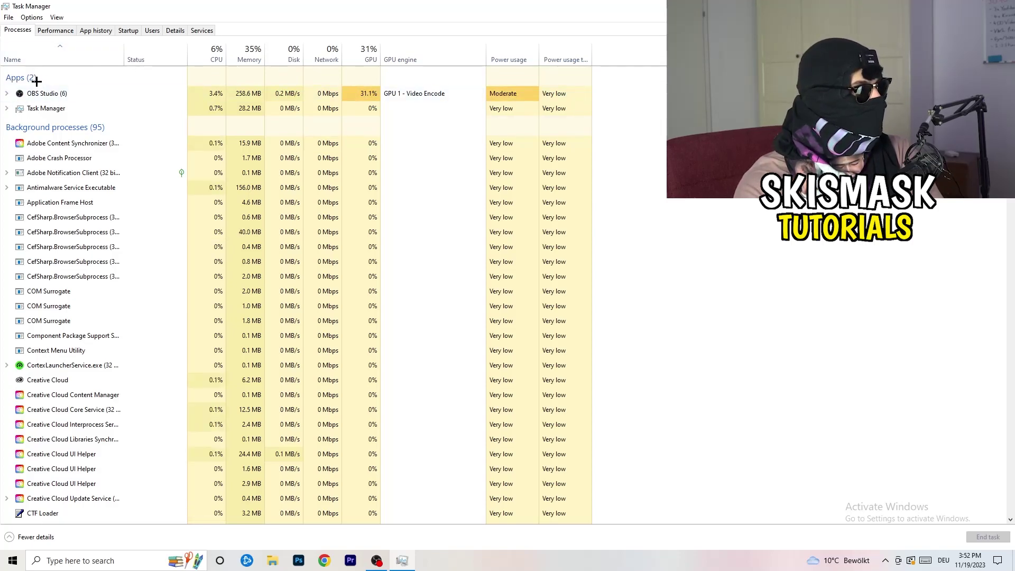
pyautogui.click(207, 52)
pyautogui.click(357, 49)
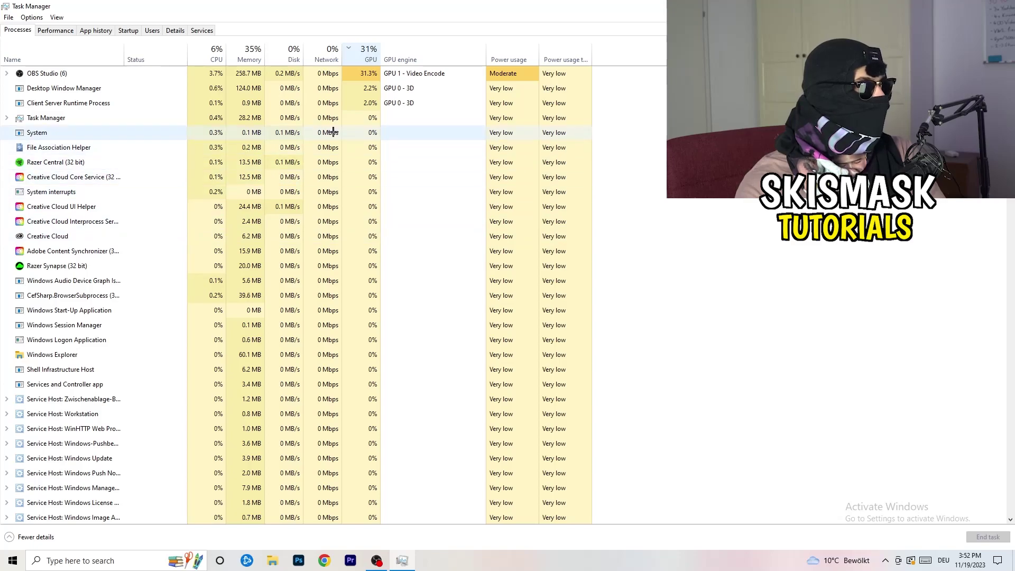
pyautogui.click(364, 56)
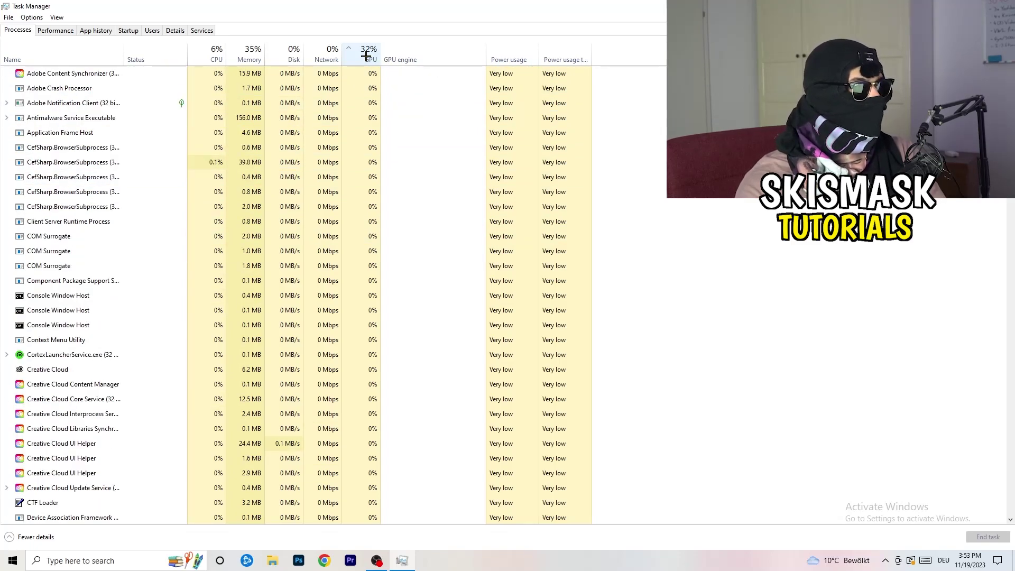
pyautogui.scroll(-4, 370, 168)
pyautogui.scroll(-9, 370, 168)
pyautogui.scroll(13, 373, 166)
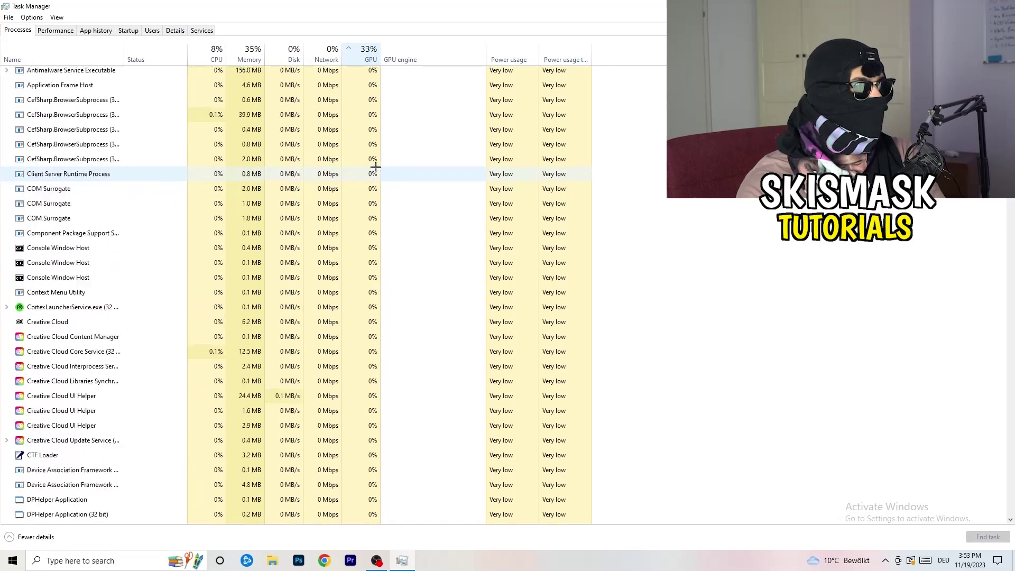
pyautogui.scroll(-20, 375, 164)
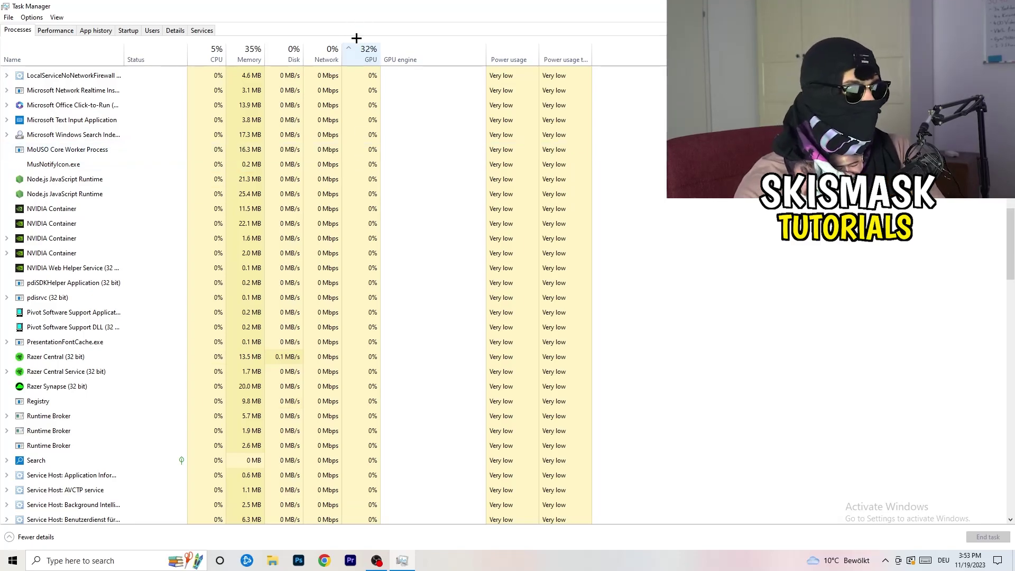
pyautogui.rightClick(344, 133)
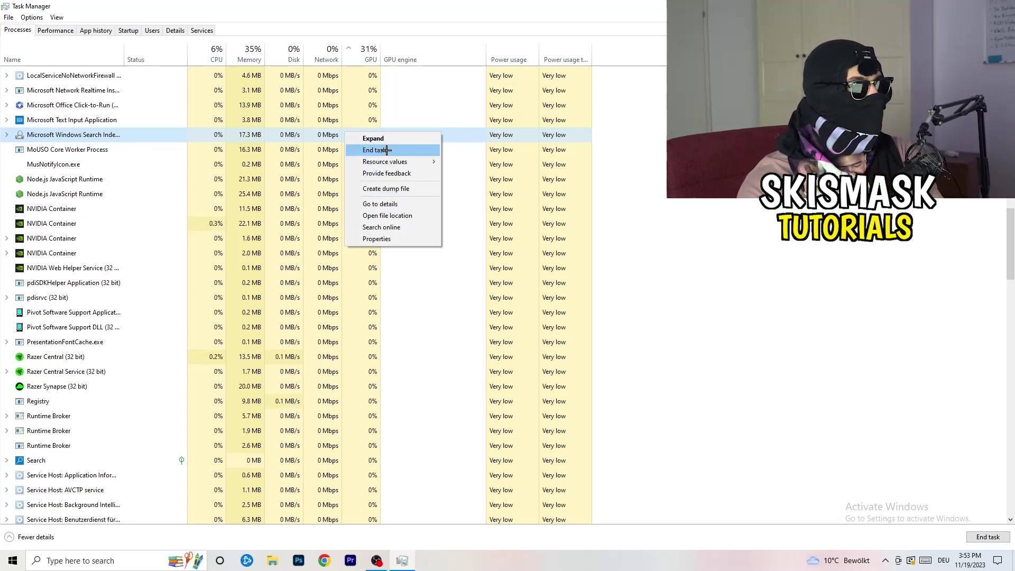
# Step: Sort the running processes by CPU usage and close Task Manager
pyautogui.click(212, 53)
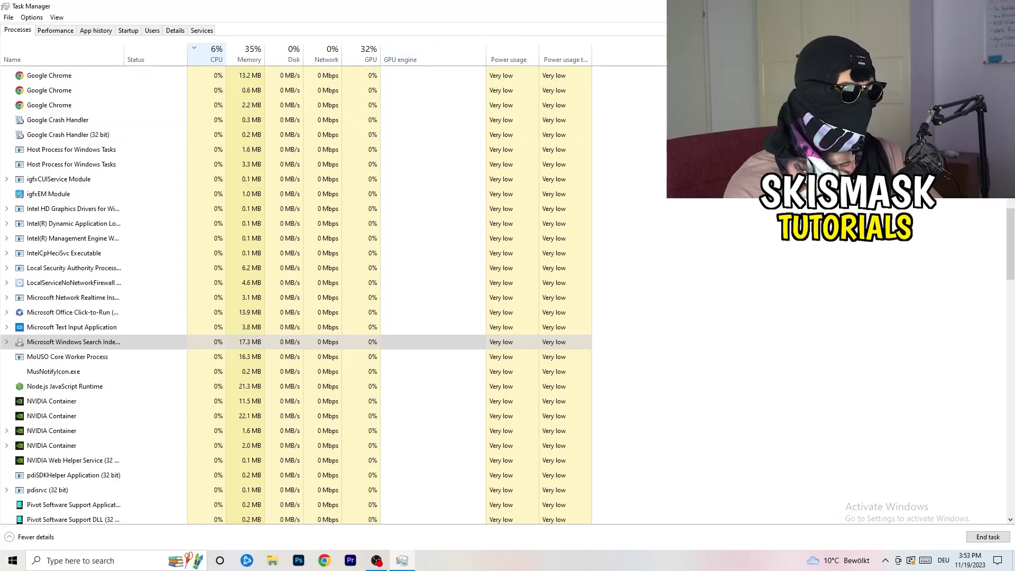
pyautogui.hotkey('alt', 'F4')
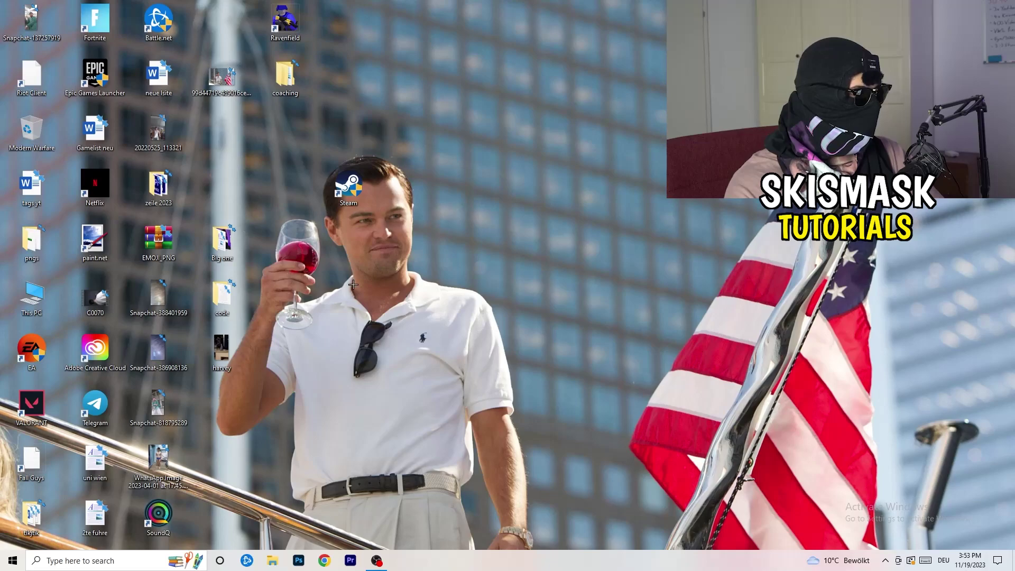
# Step: Open the Gaming section of Windows Settings and review the Captures options for background recording, audio and video
pyautogui.click(2, 566)
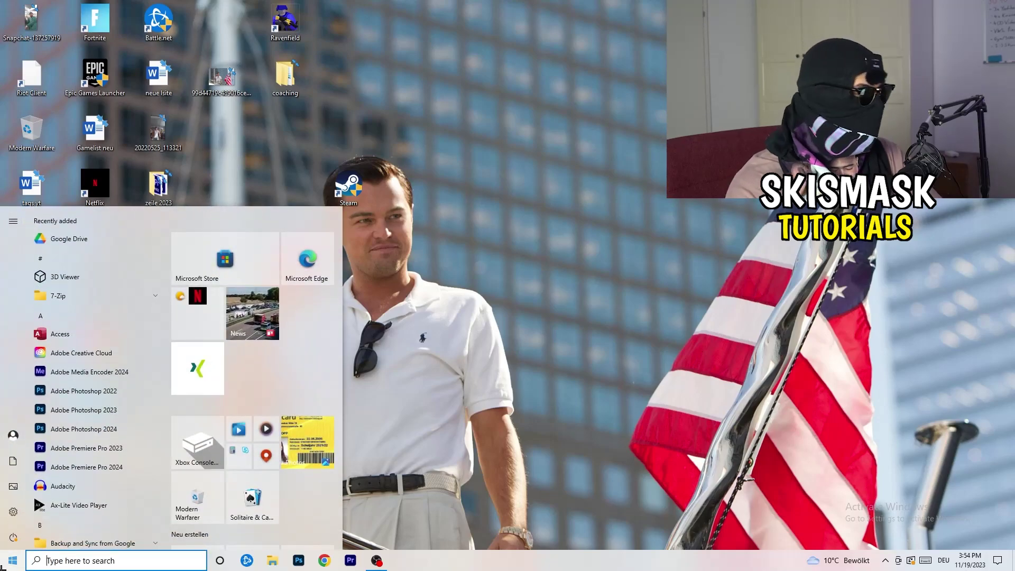
pyautogui.click(12, 513)
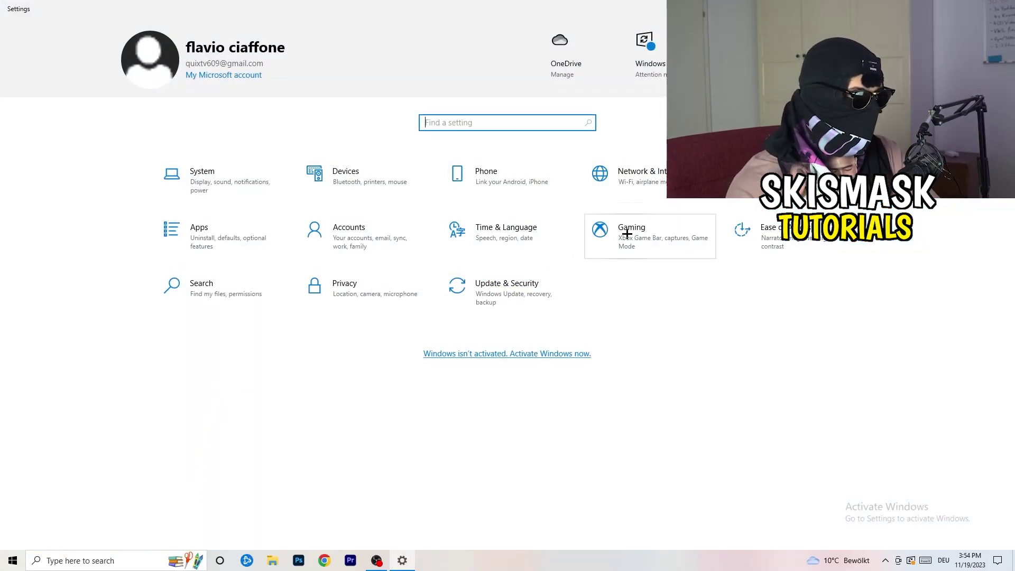
pyautogui.click(603, 233)
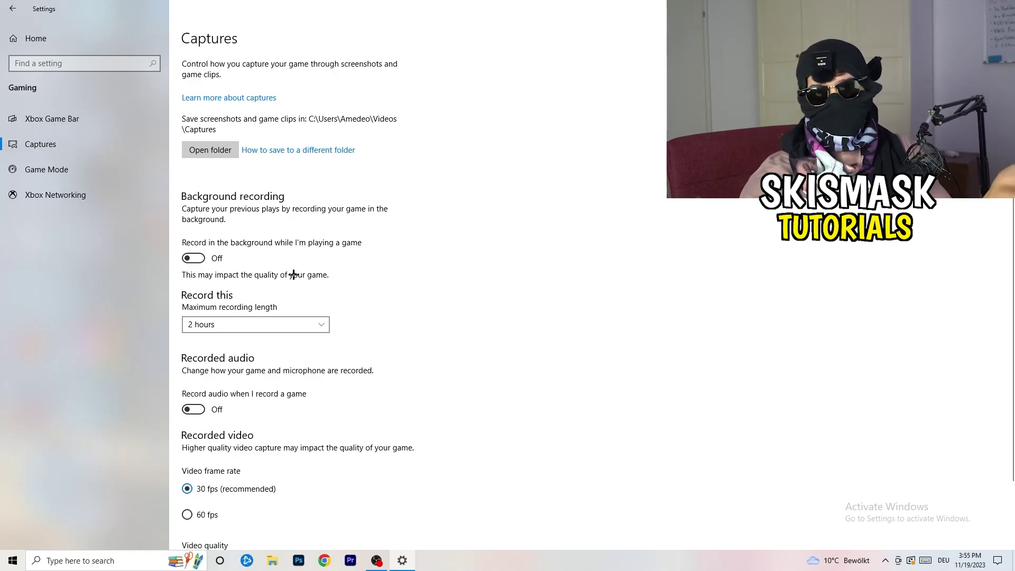
pyautogui.scroll(-3, 292, 274)
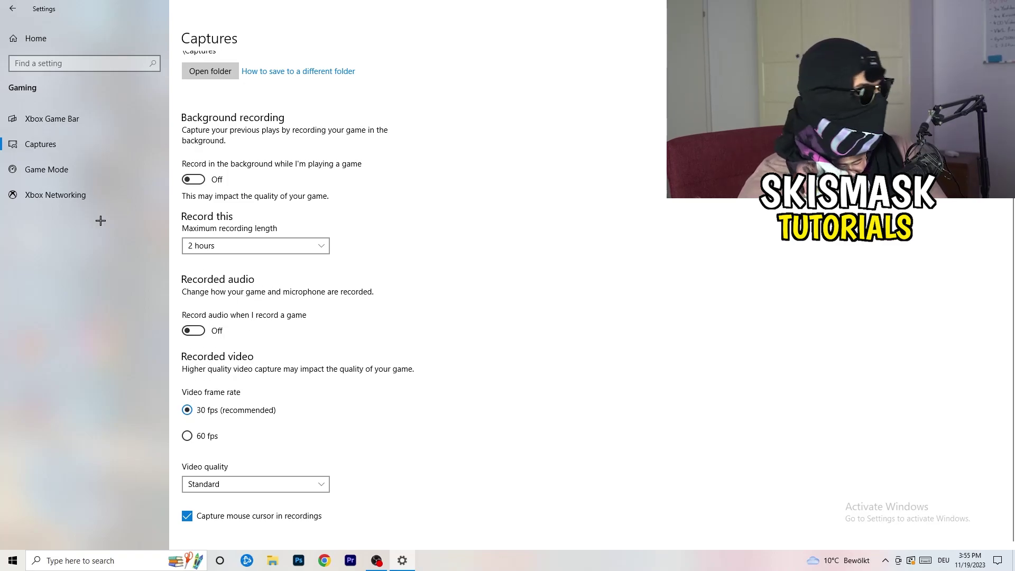
# Step: Check the Game Mode setting, and review the Windows Update page under Update & Security
pyautogui.click(24, 169)
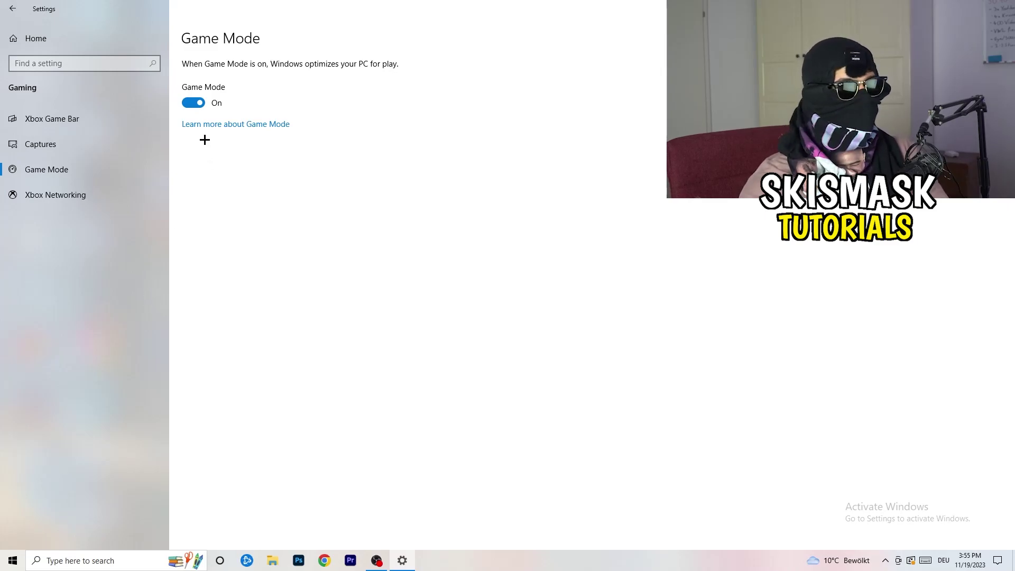
pyautogui.click(13, 8)
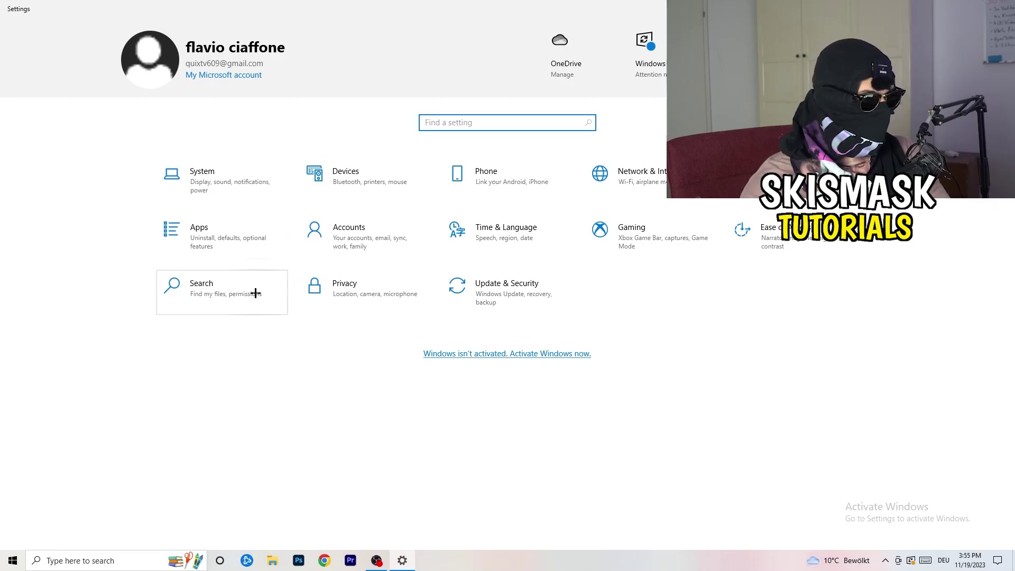
pyautogui.click(525, 312)
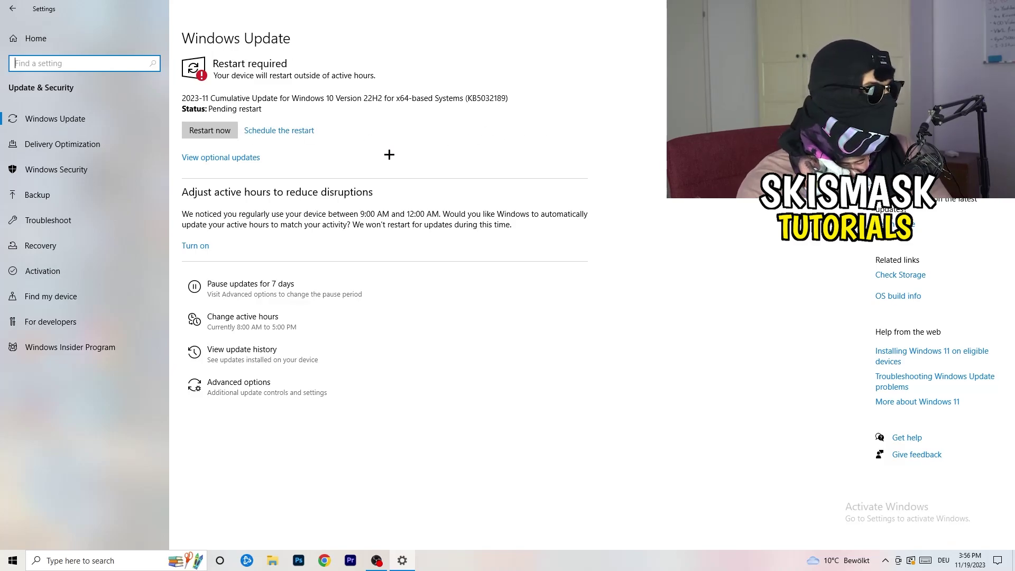
pyautogui.moveTo(392, 8); pyautogui.dragTo(166, 393)
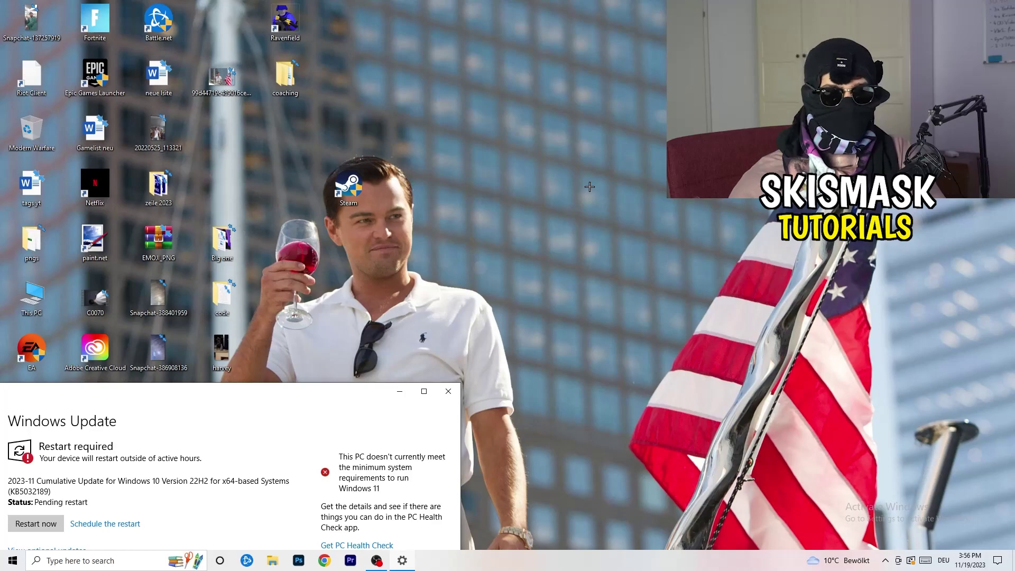
pyautogui.click(424, 391)
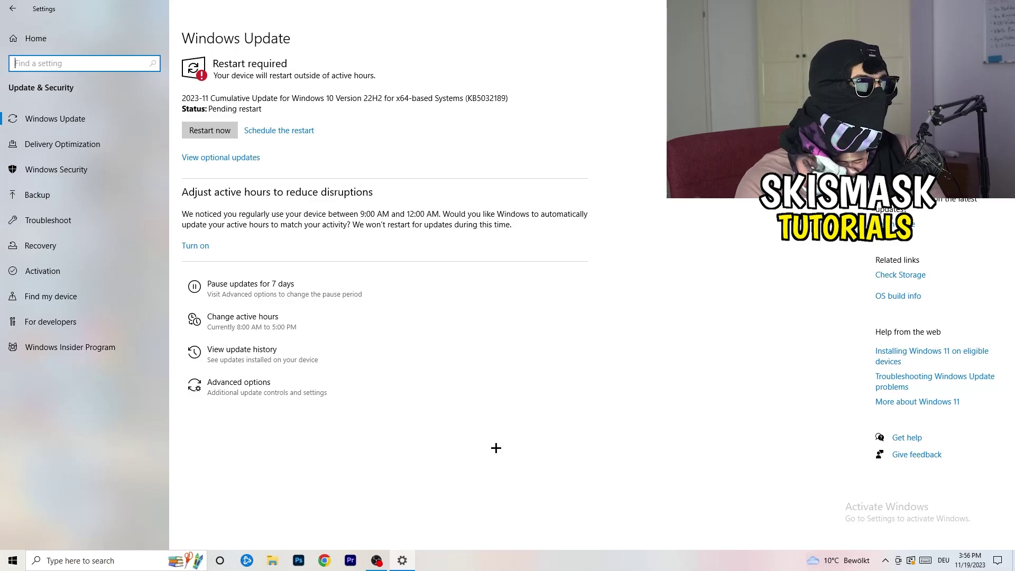
# Step: Review the System display settings for scale and layout, and check the display resolution choices without changing the selection
pyautogui.click(28, 41)
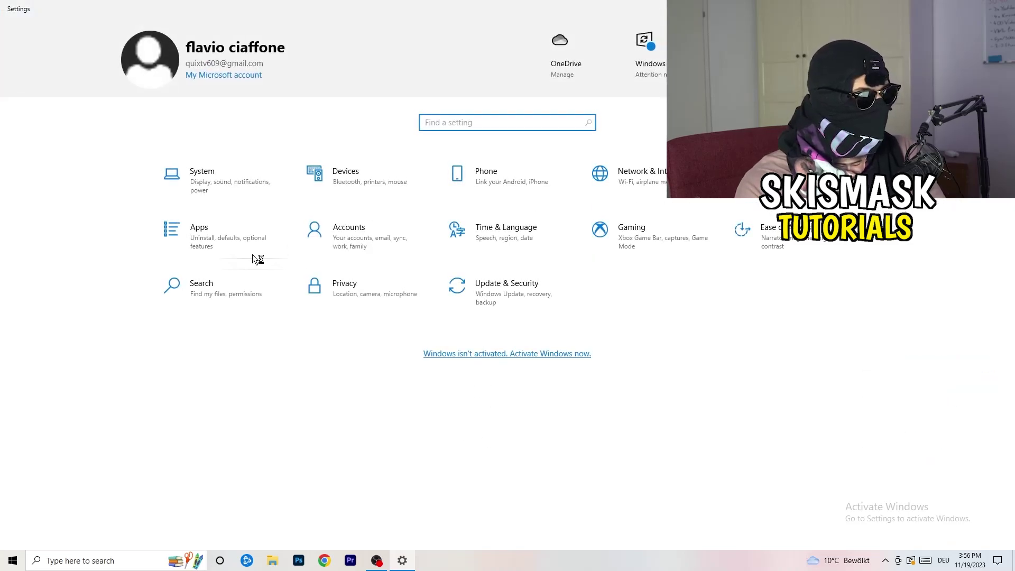
pyautogui.click(217, 178)
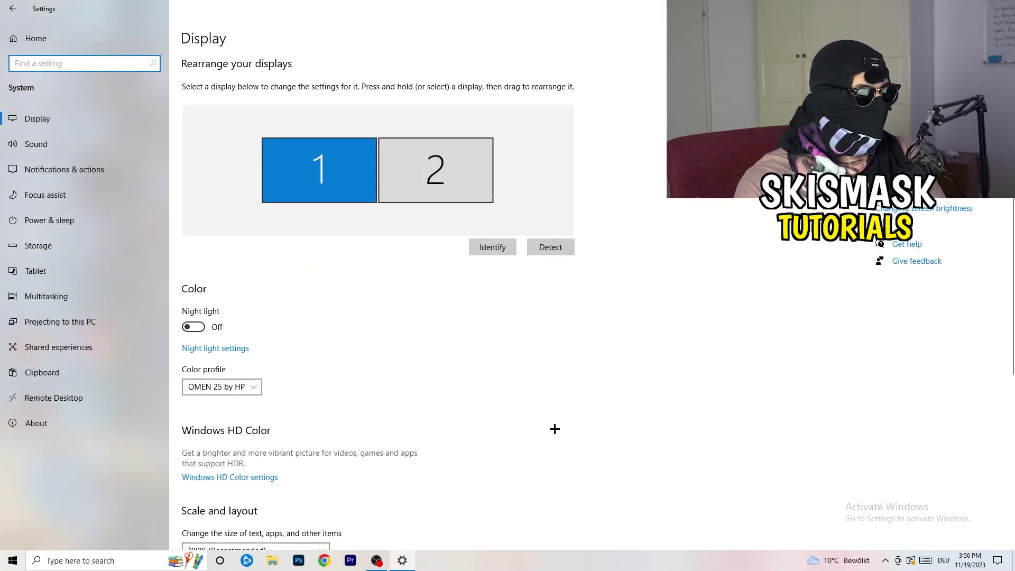
pyautogui.click(196, 40)
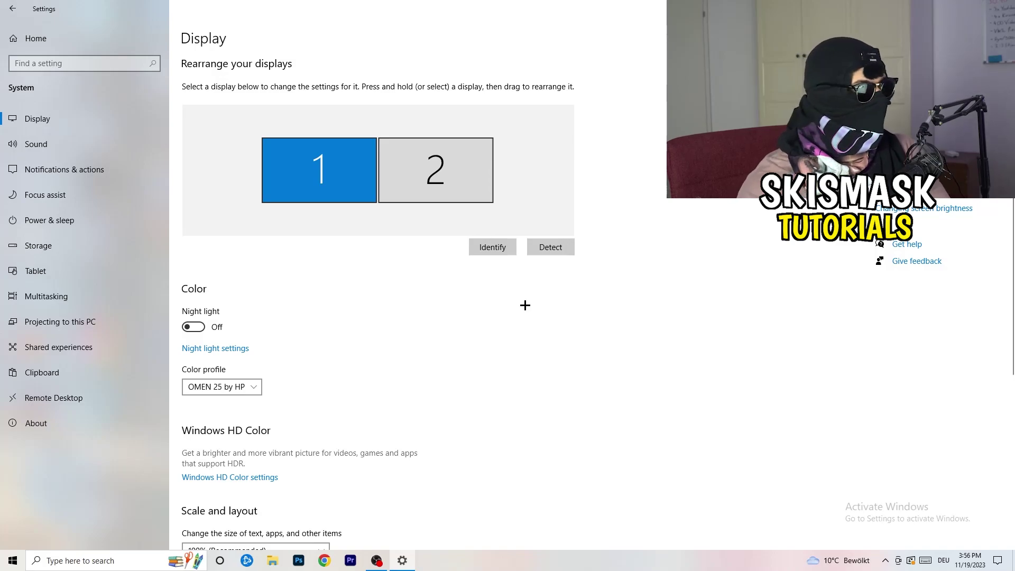
pyautogui.scroll(-3, 397, 267)
pyautogui.scroll(-2, 397, 266)
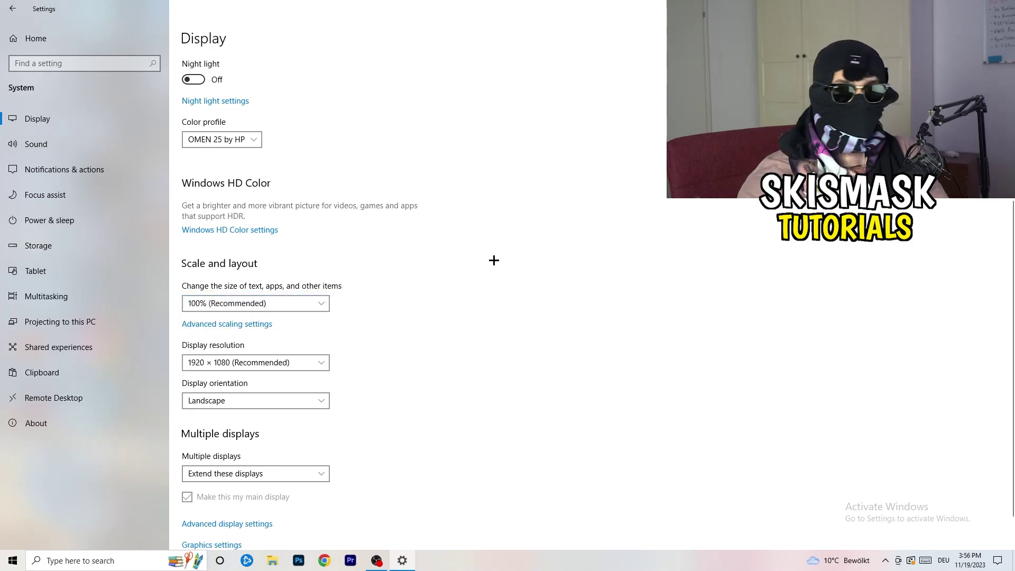
pyautogui.scroll(-2, 243, 287)
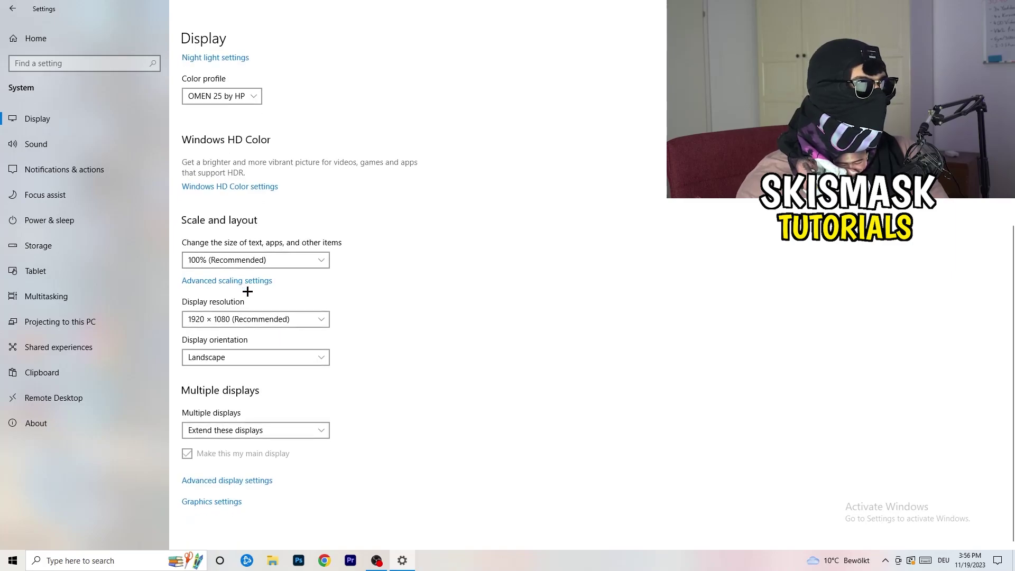
pyautogui.click(275, 324)
pyautogui.click(497, 286)
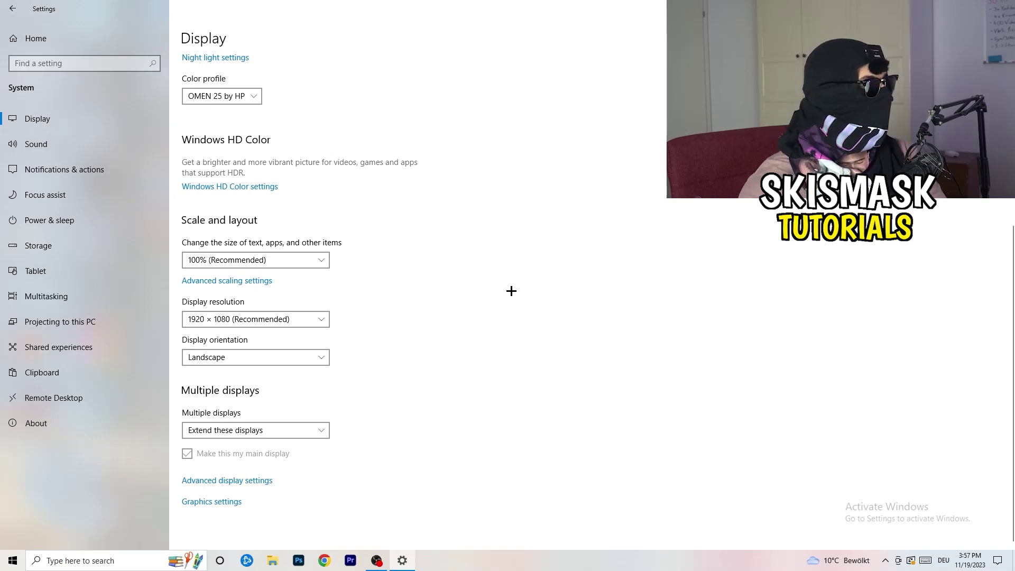
# Step: Open the additional power settings from Power & sleep, review the preferred and additional power plans, and close Power Options
pyautogui.click(68, 221)
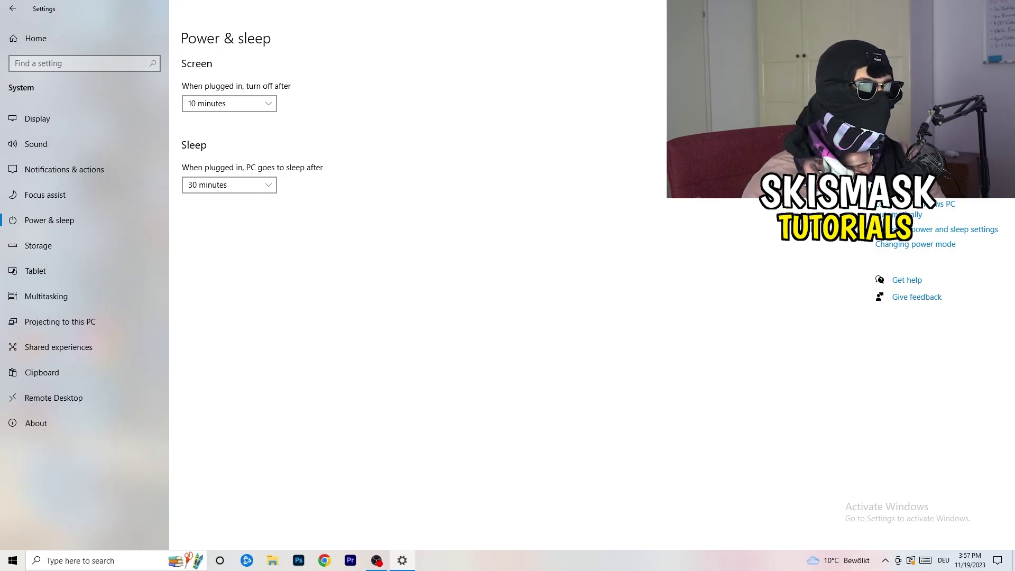
pyautogui.click(919, 153)
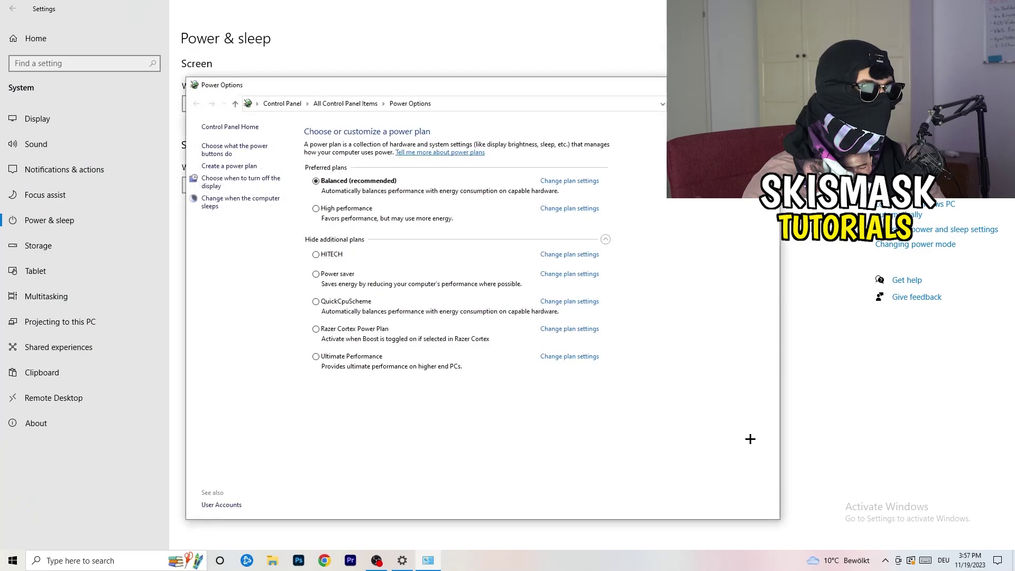
pyautogui.click(606, 239)
pyautogui.click(607, 240)
pyautogui.click(607, 240)
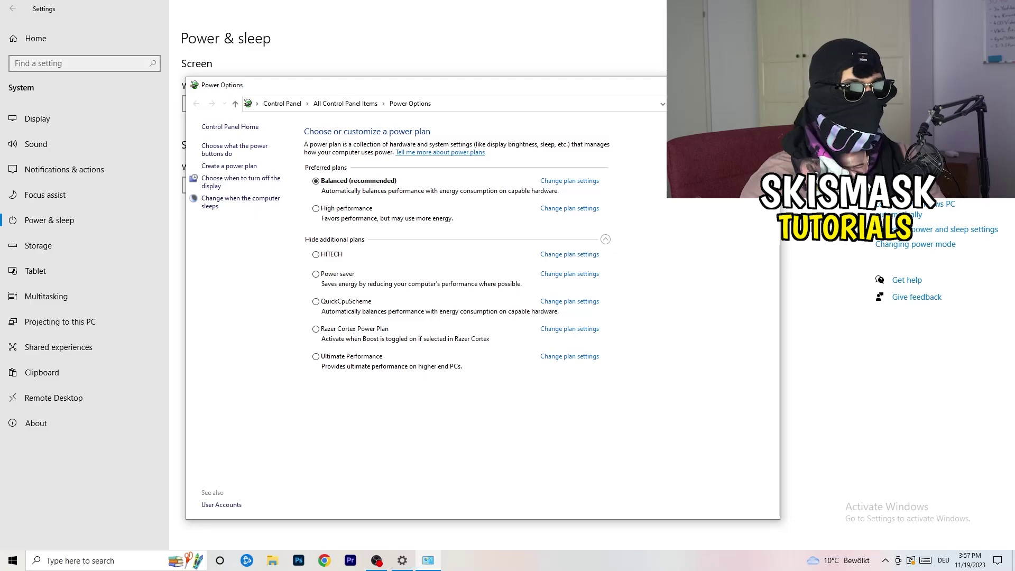
pyautogui.hotkey('alt', 'F4')
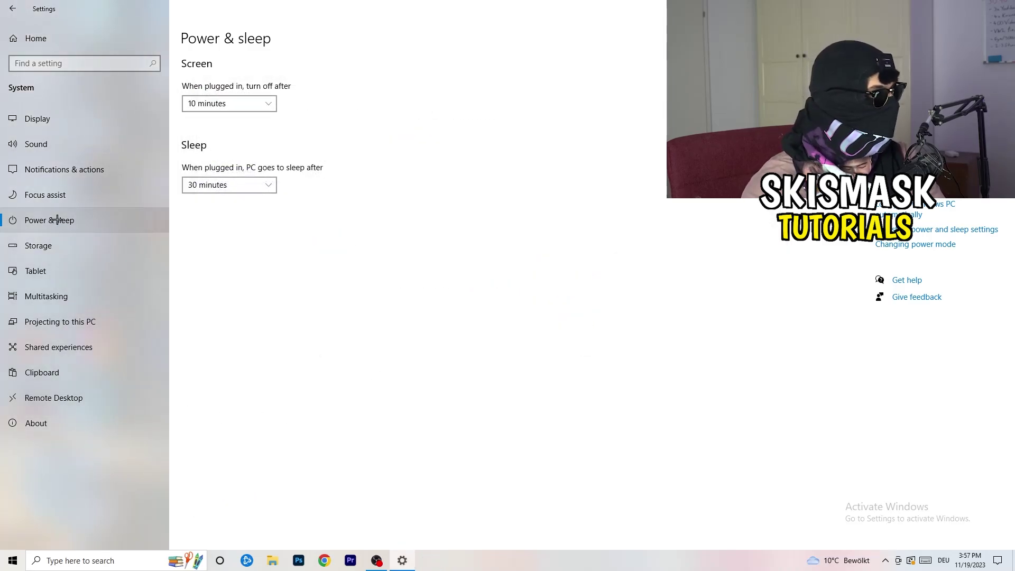
# Step: Review the Storage Sense configuration for its run schedule and temporary file cleanup, and close Settings
pyautogui.click(62, 246)
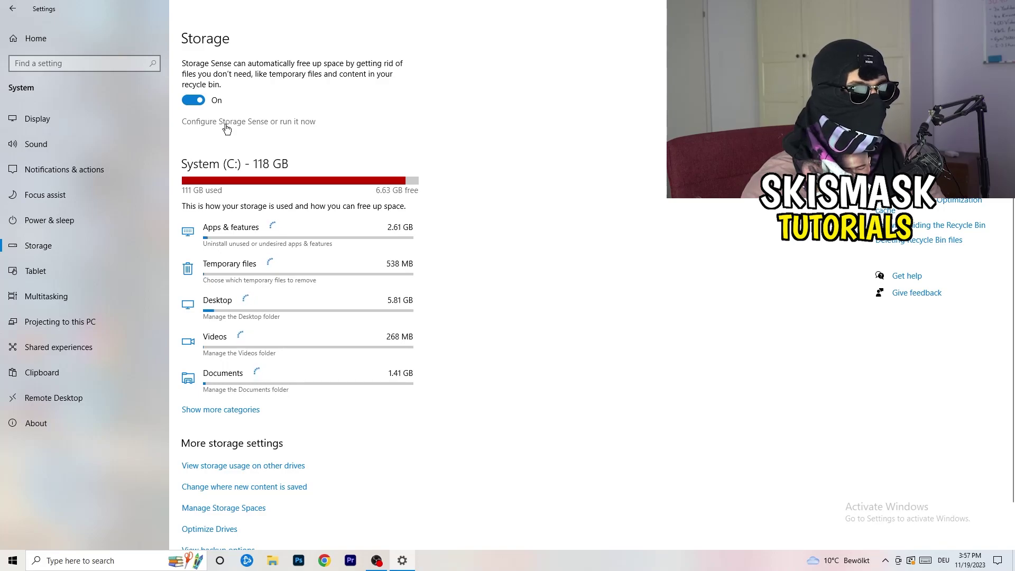
pyautogui.click(226, 122)
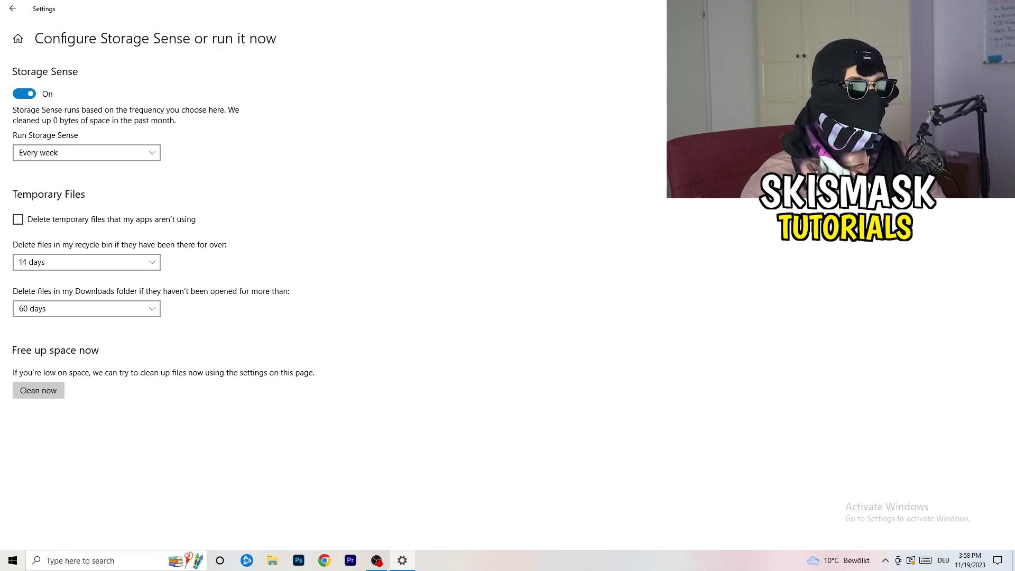
pyautogui.hotkey('alt', 'F4')
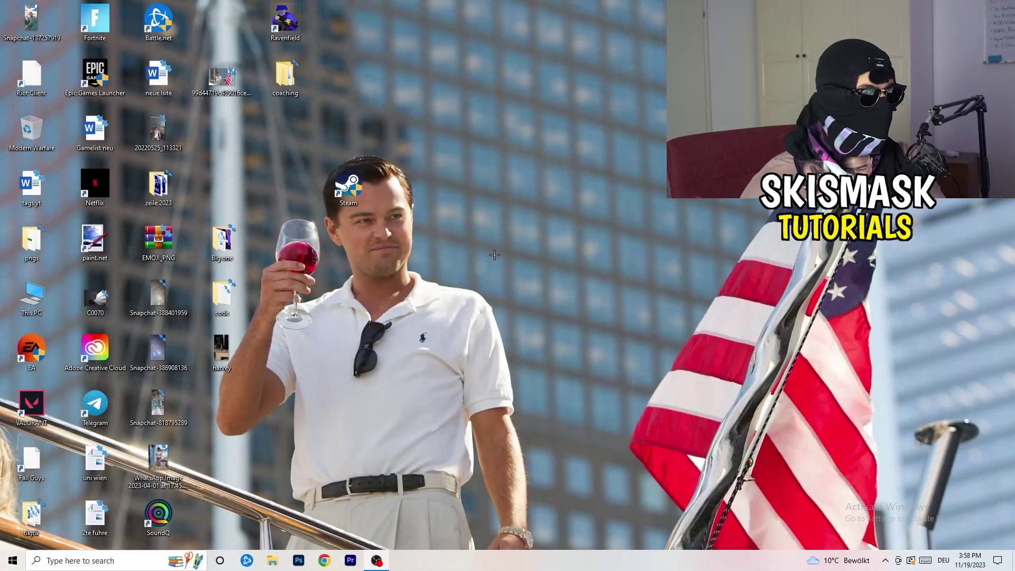